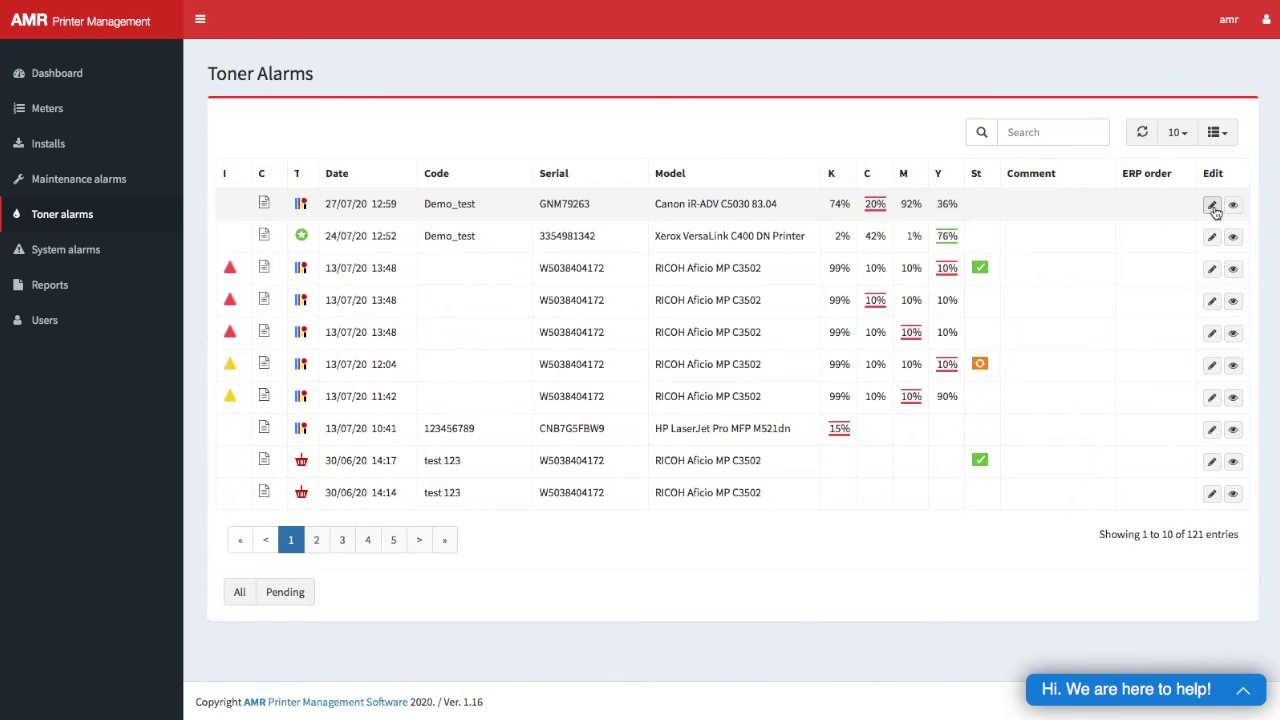
# Open the Canon iR-ADV C5030 cyan alarm (ticket 1124, Cyan level 20 %) and set its status to Done.
pyautogui.click(1212, 205)
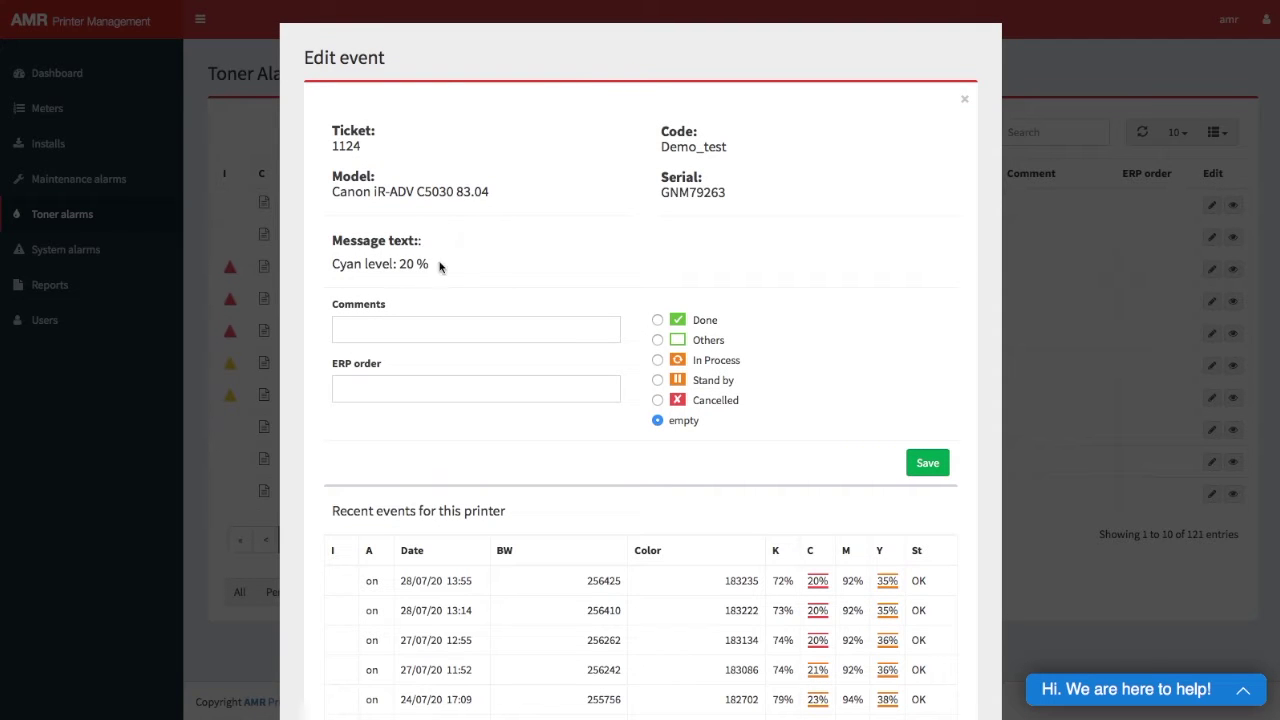
pyautogui.moveTo(436, 265); pyautogui.dragTo(311, 266)
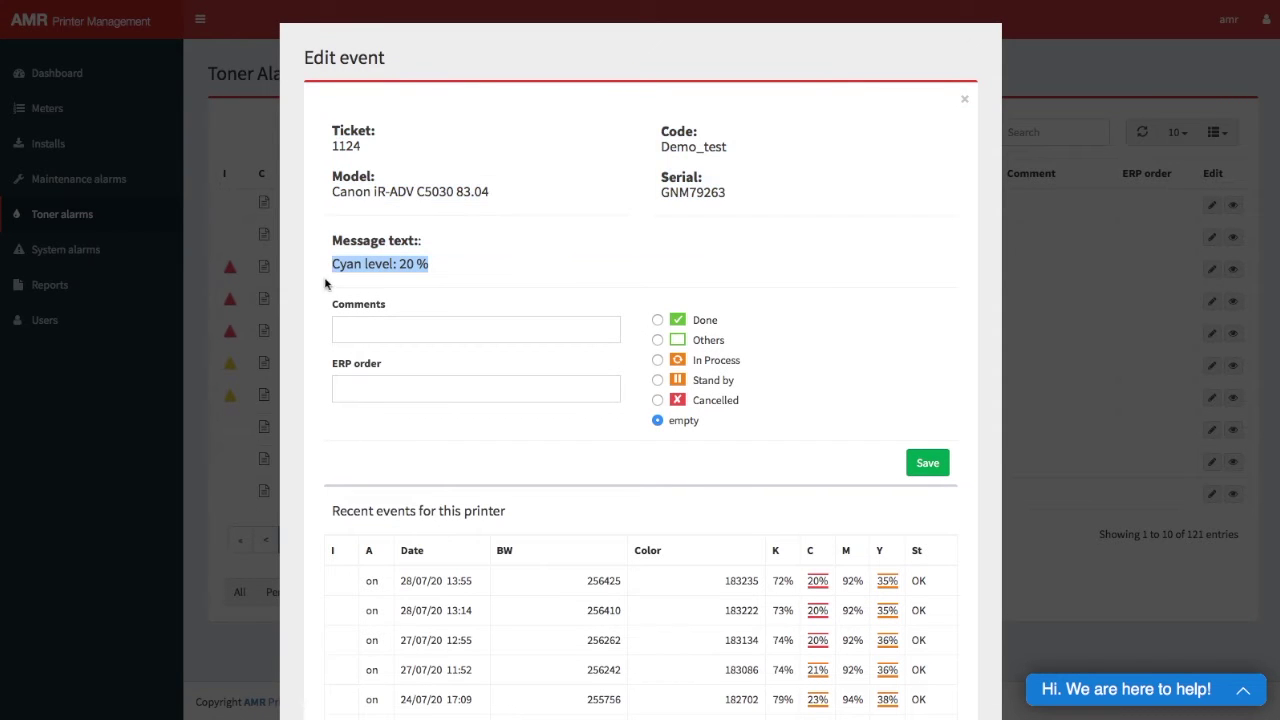
pyautogui.click(367, 332)
pyautogui.click(372, 389)
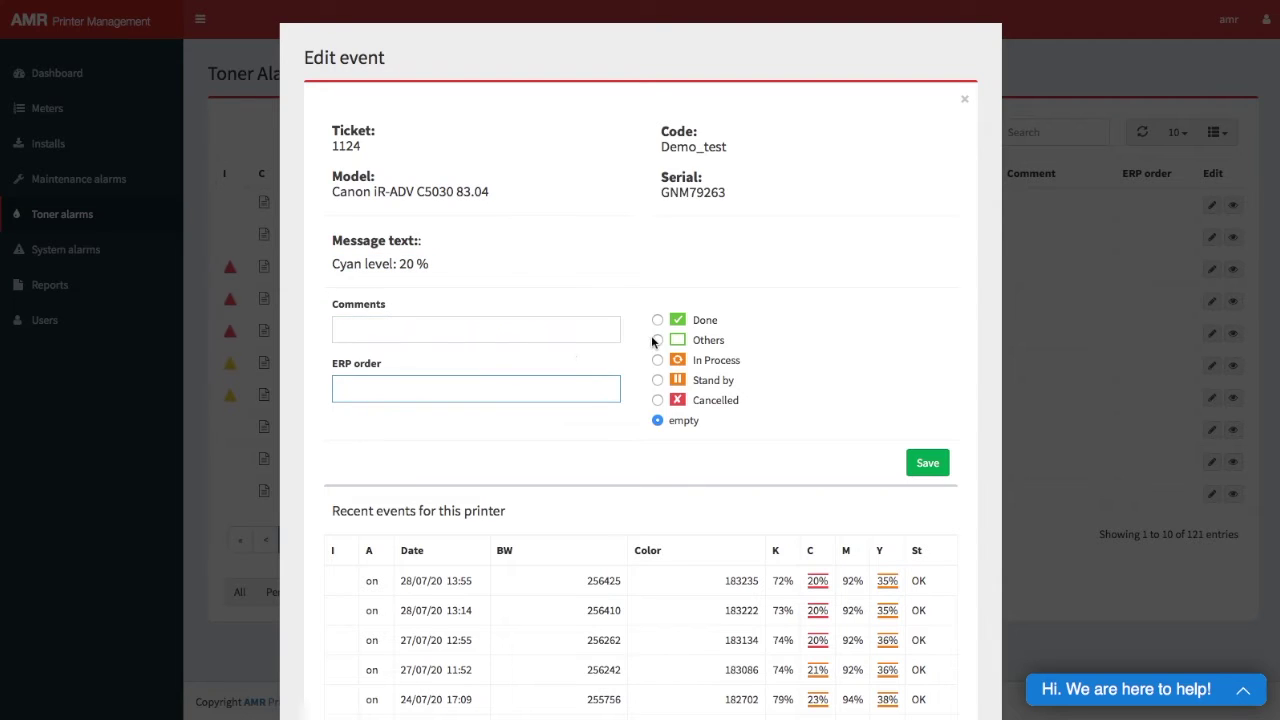
pyautogui.click(658, 320)
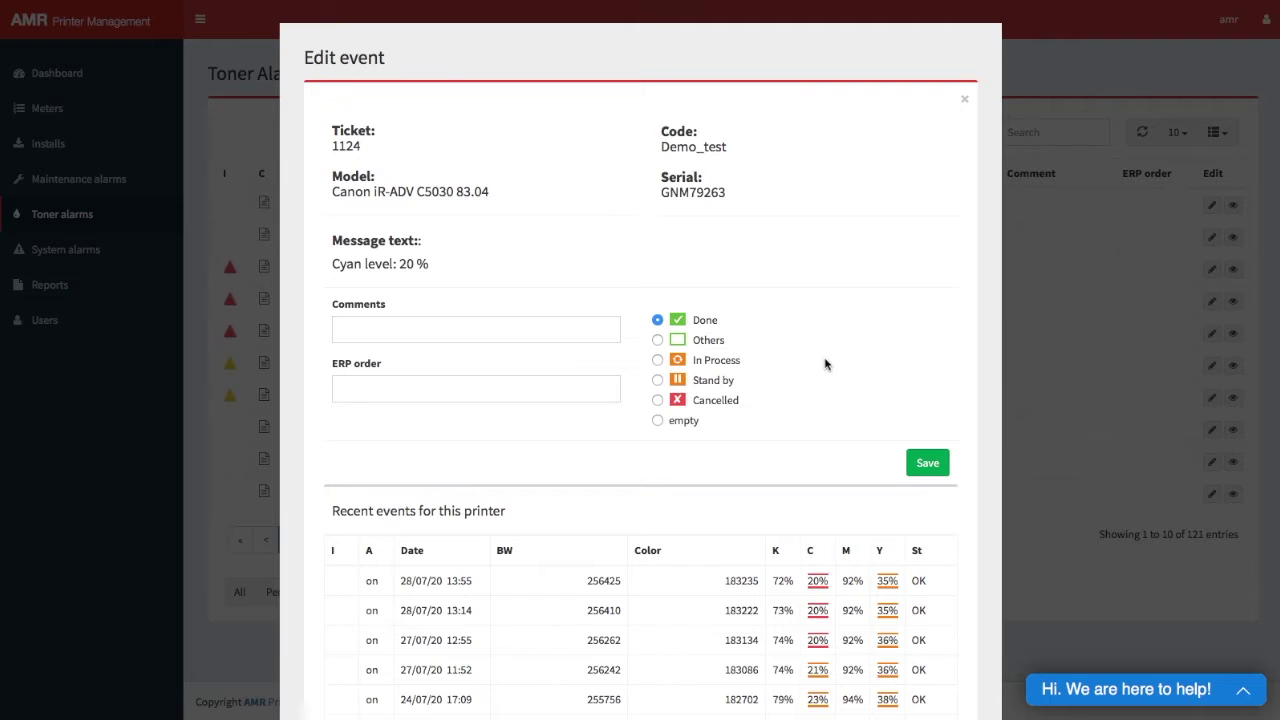
# Review the alarm's Recent events, then save the Done status.
pyautogui.scroll(-5, 825, 364)
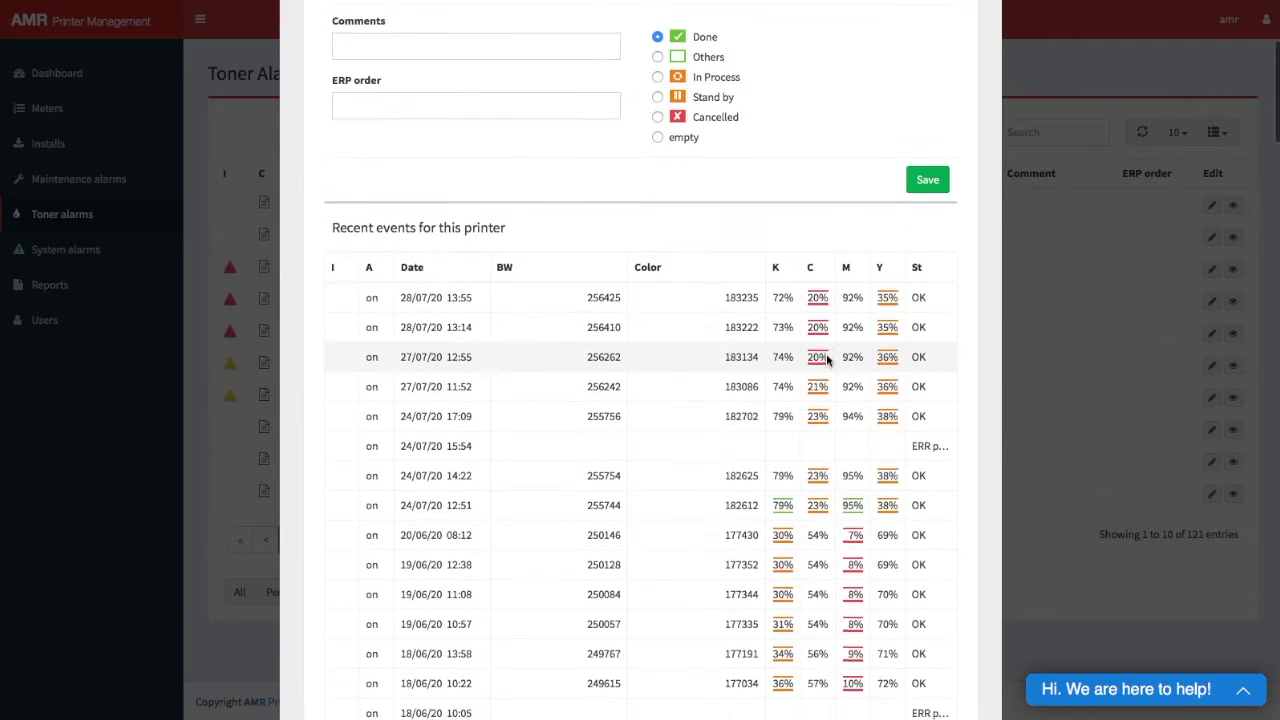
pyautogui.scroll(-1, 828, 360)
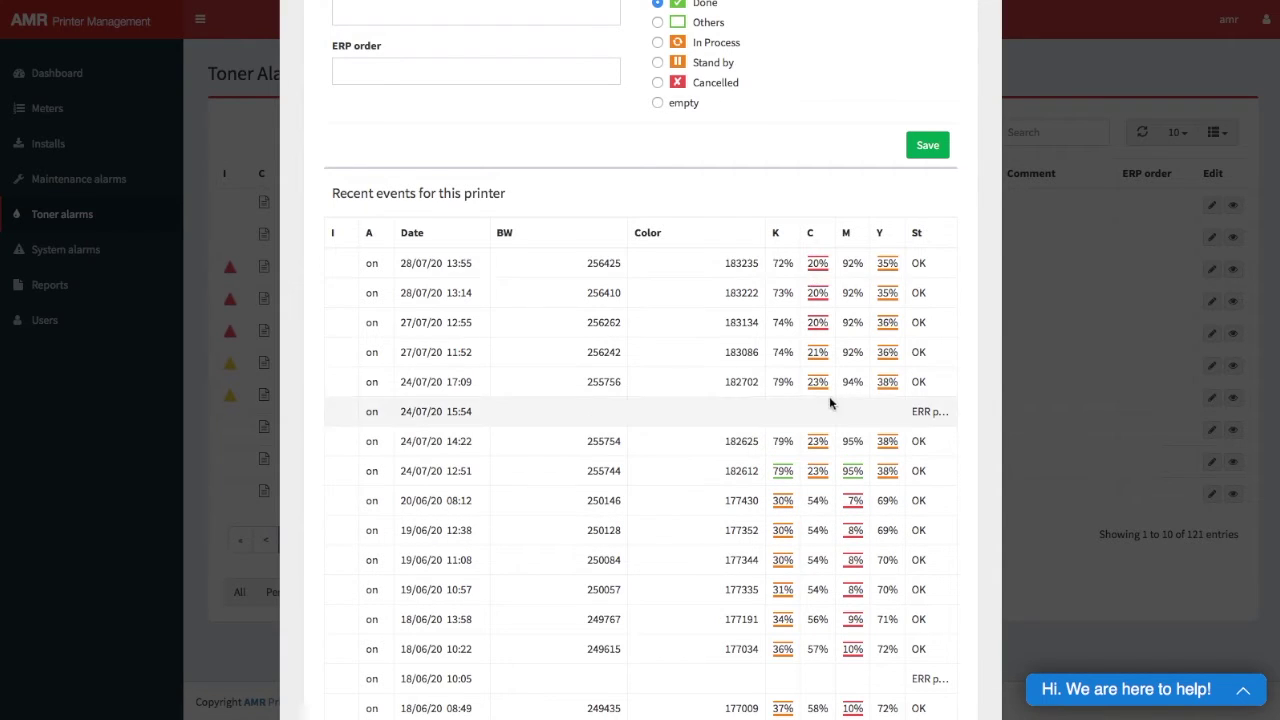
pyautogui.scroll(1, 829, 403)
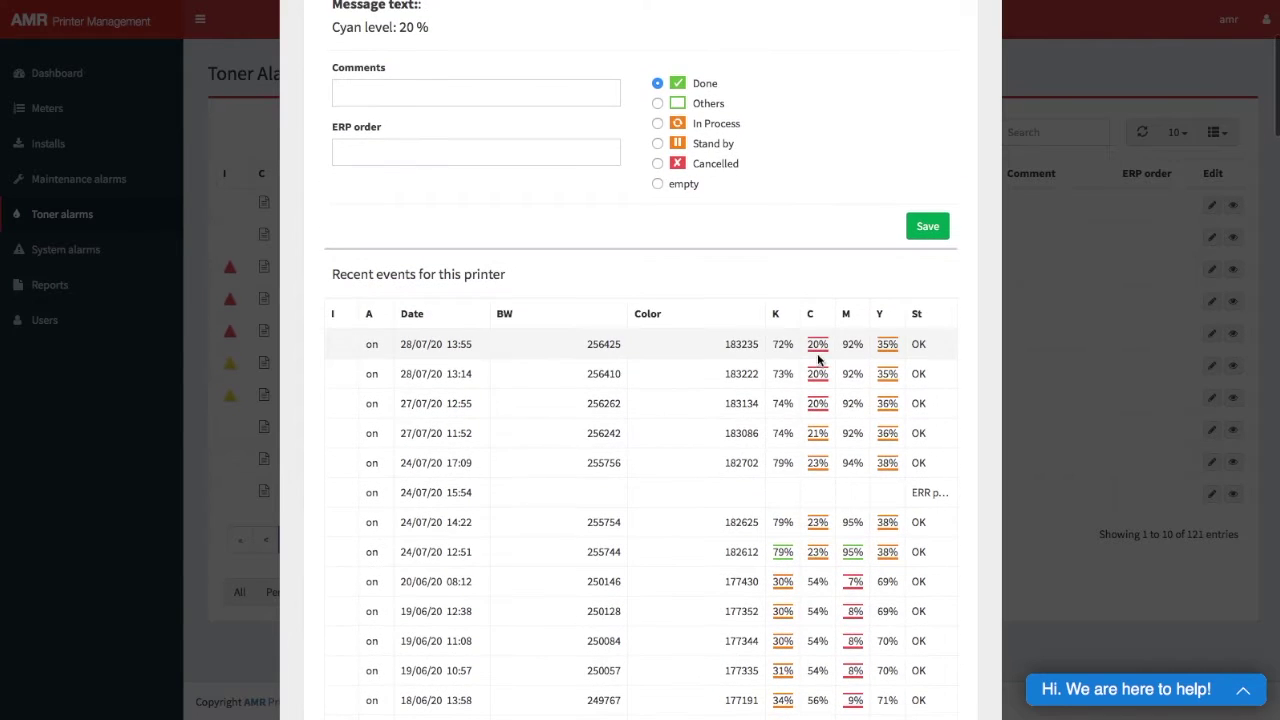
pyautogui.scroll(1, 820, 362)
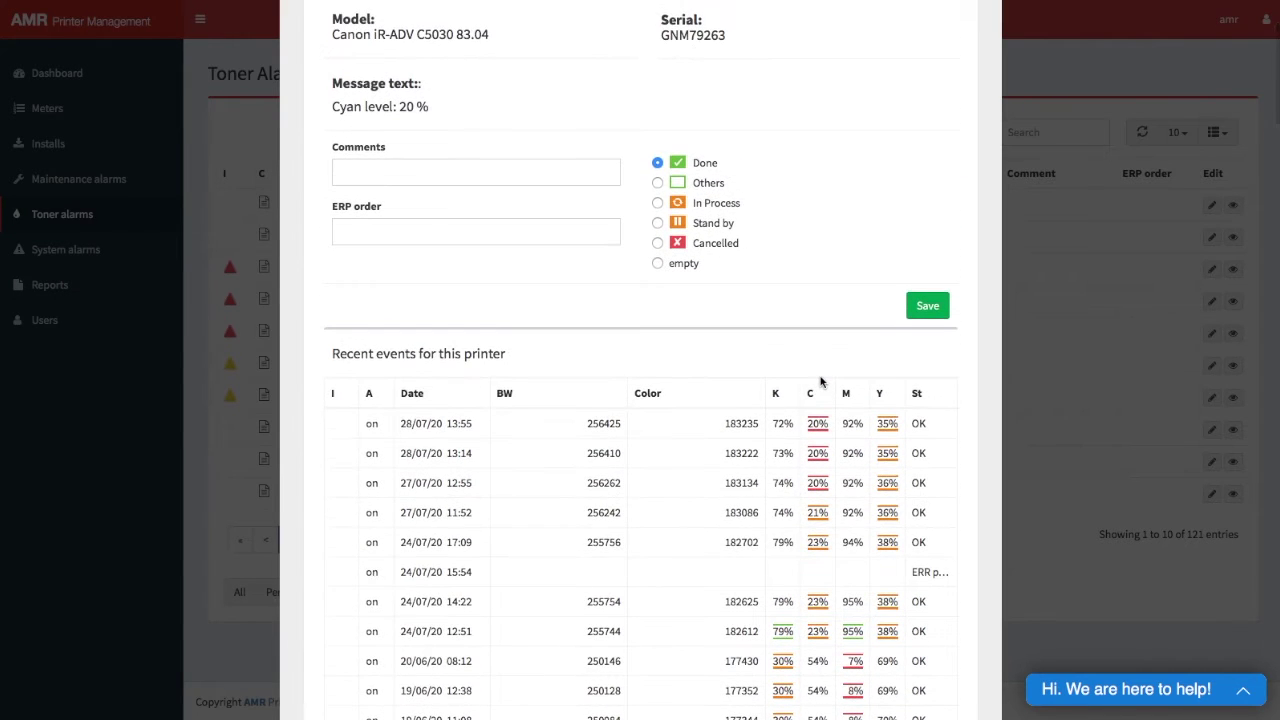
pyautogui.scroll(-3, 820, 382)
pyautogui.scroll(5, 820, 382)
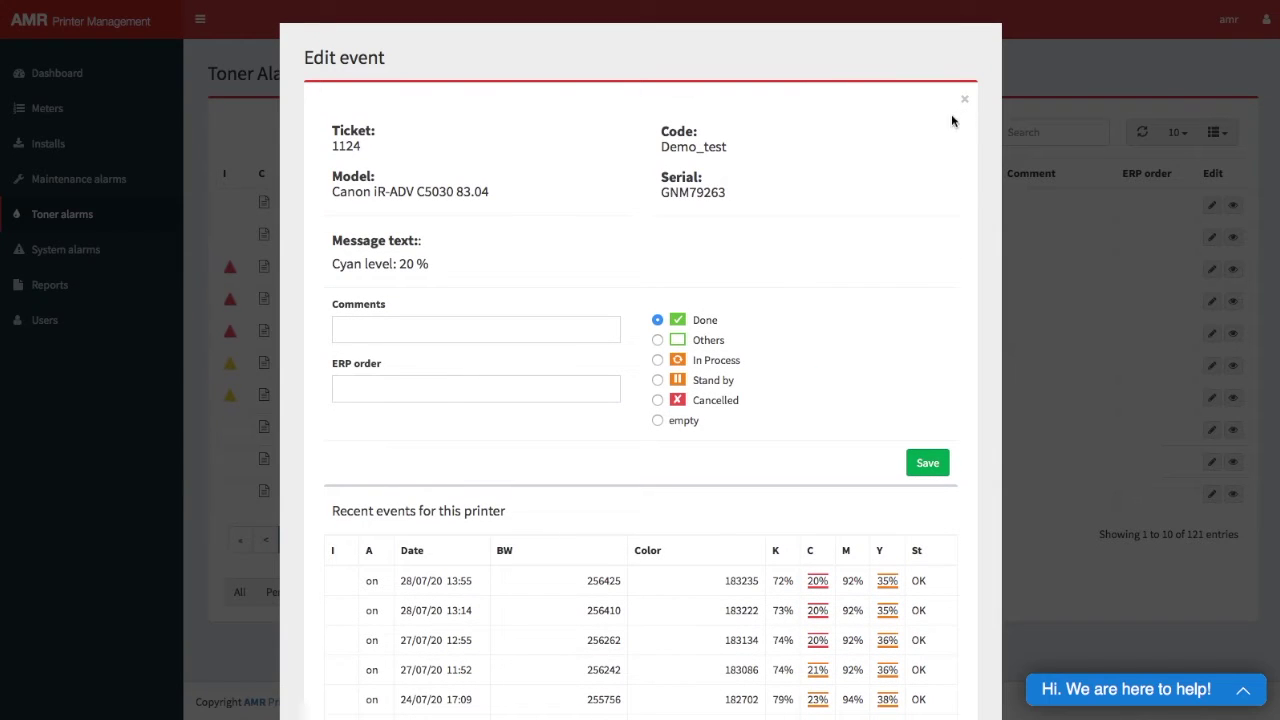
pyautogui.click(927, 466)
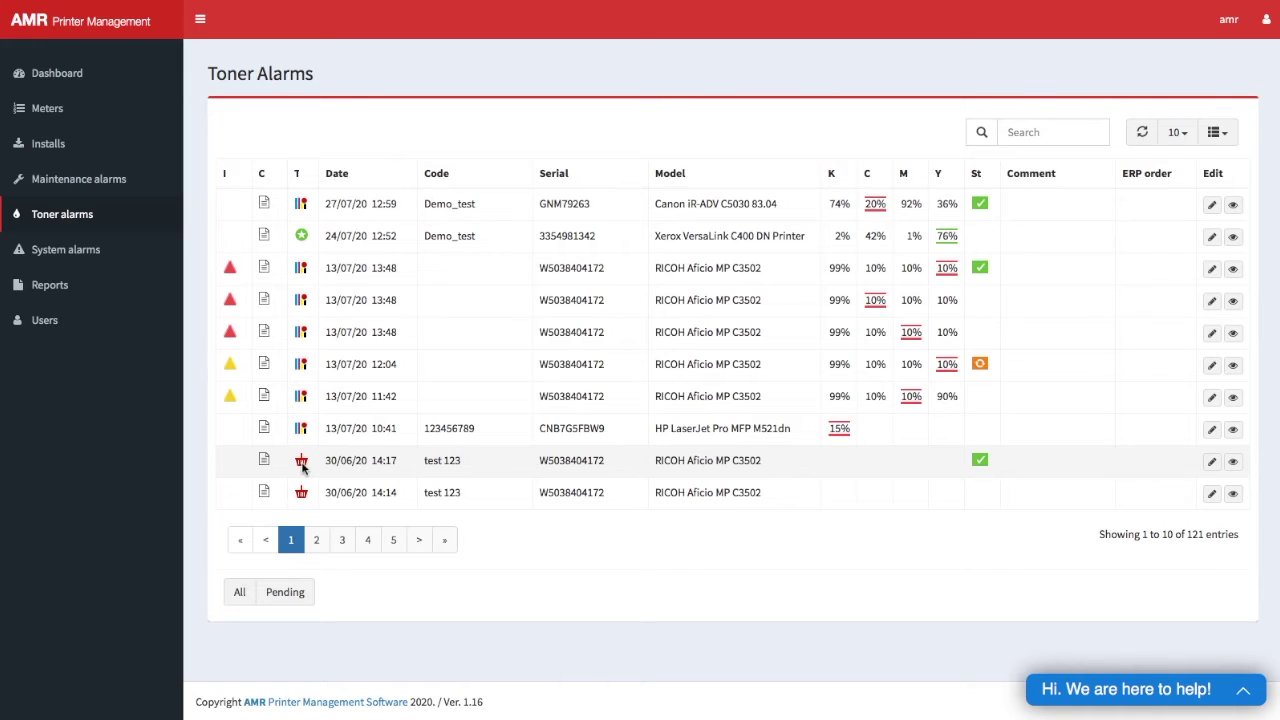
# Inspect the RICOH 30/06/20 14:17 order event (Black :1), close it, and go to Toner Alarms page 3.
pyautogui.click(1212, 462)
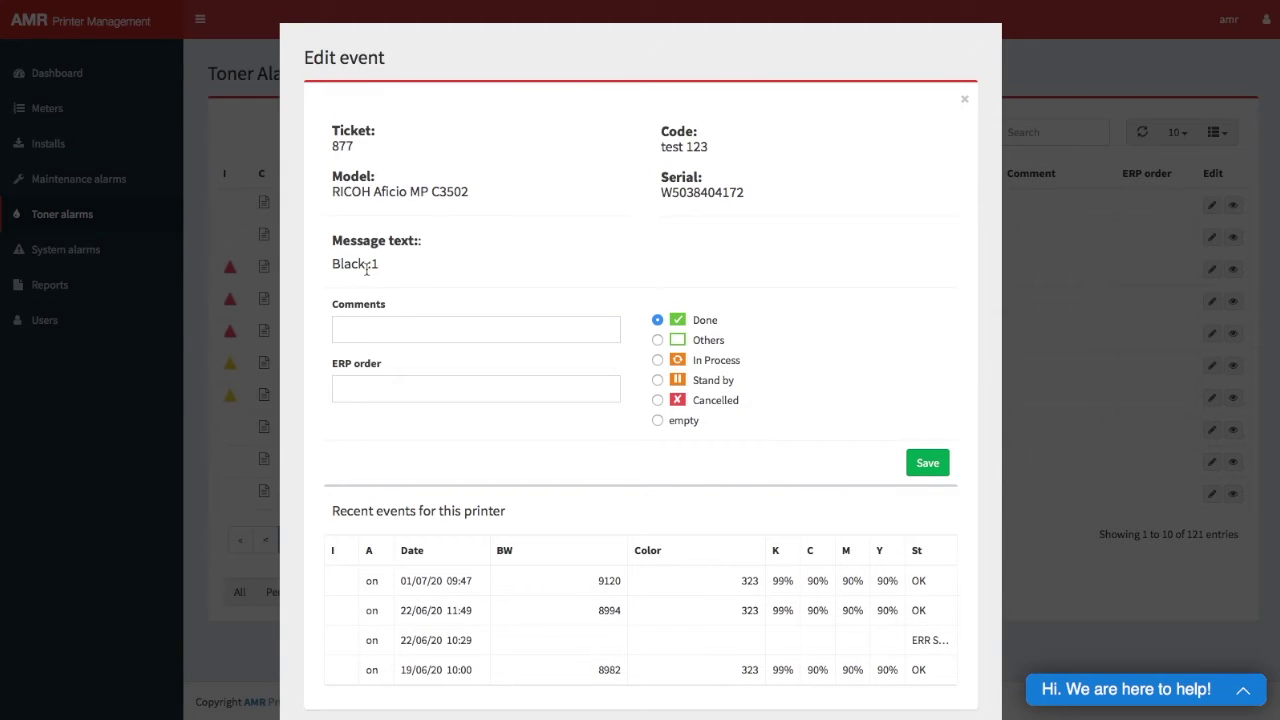
pyautogui.moveTo(404, 268); pyautogui.dragTo(315, 264)
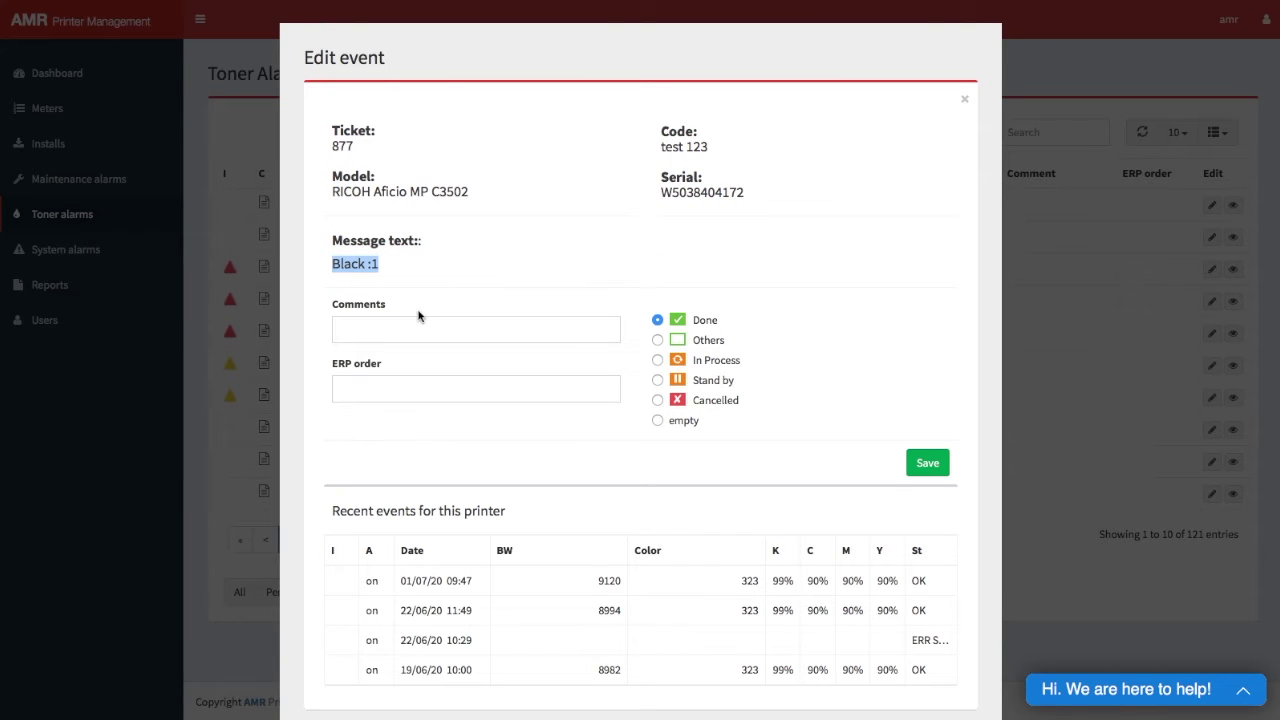
pyautogui.scroll(-1, 420, 316)
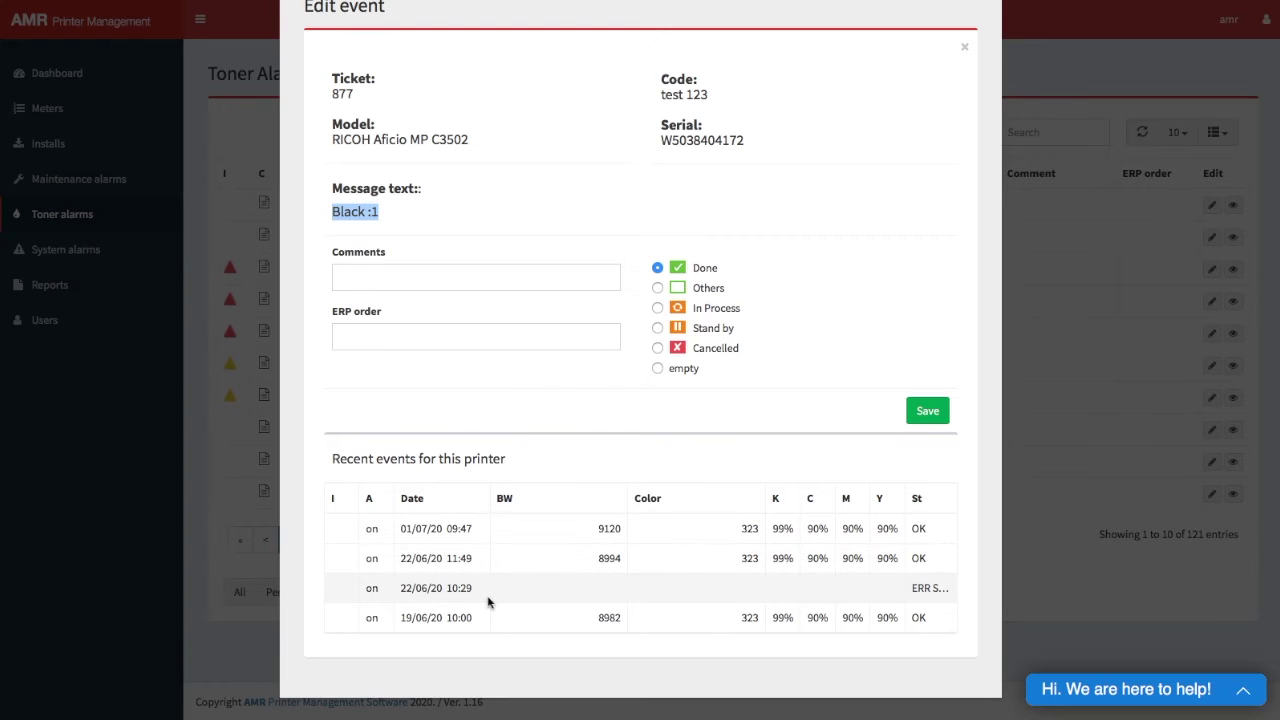
pyautogui.scroll(1, 620, 390)
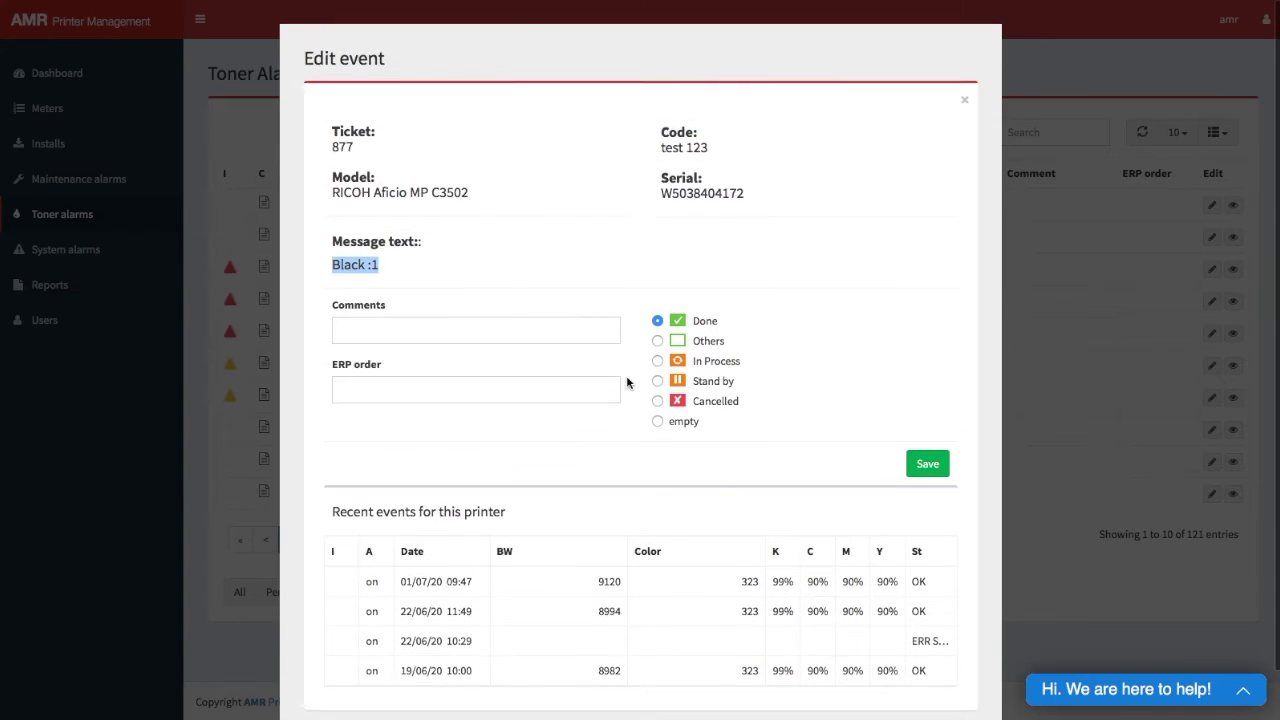
pyautogui.click(966, 103)
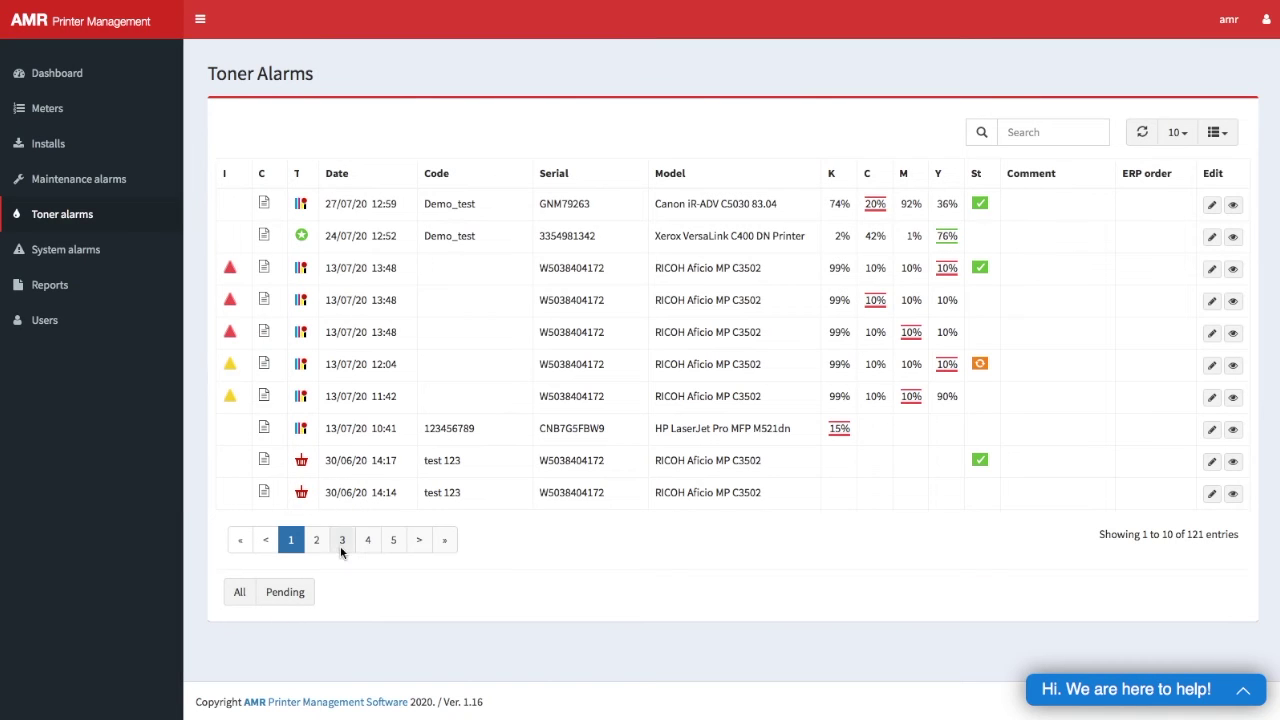
pyautogui.click(341, 541)
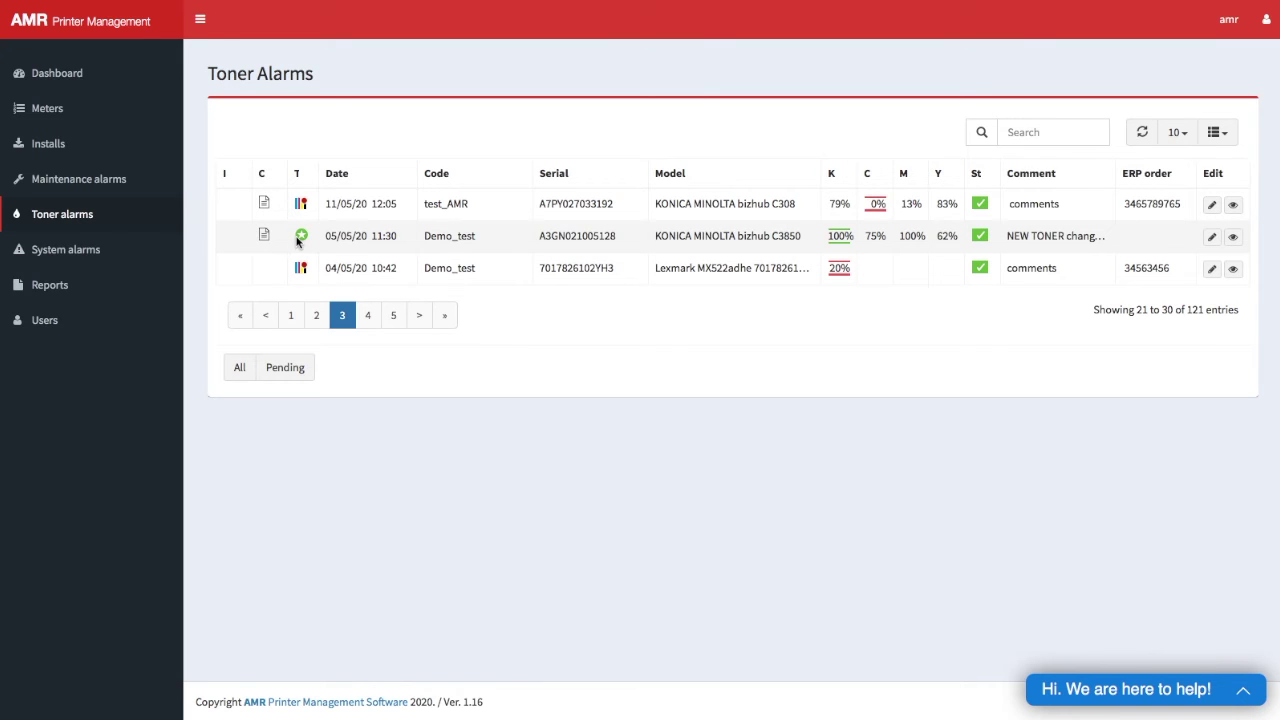
# Open the Konica Minolta bizhub C3850 event (ticket 586) and scroll down its Recent events table.
pyautogui.click(1213, 238)
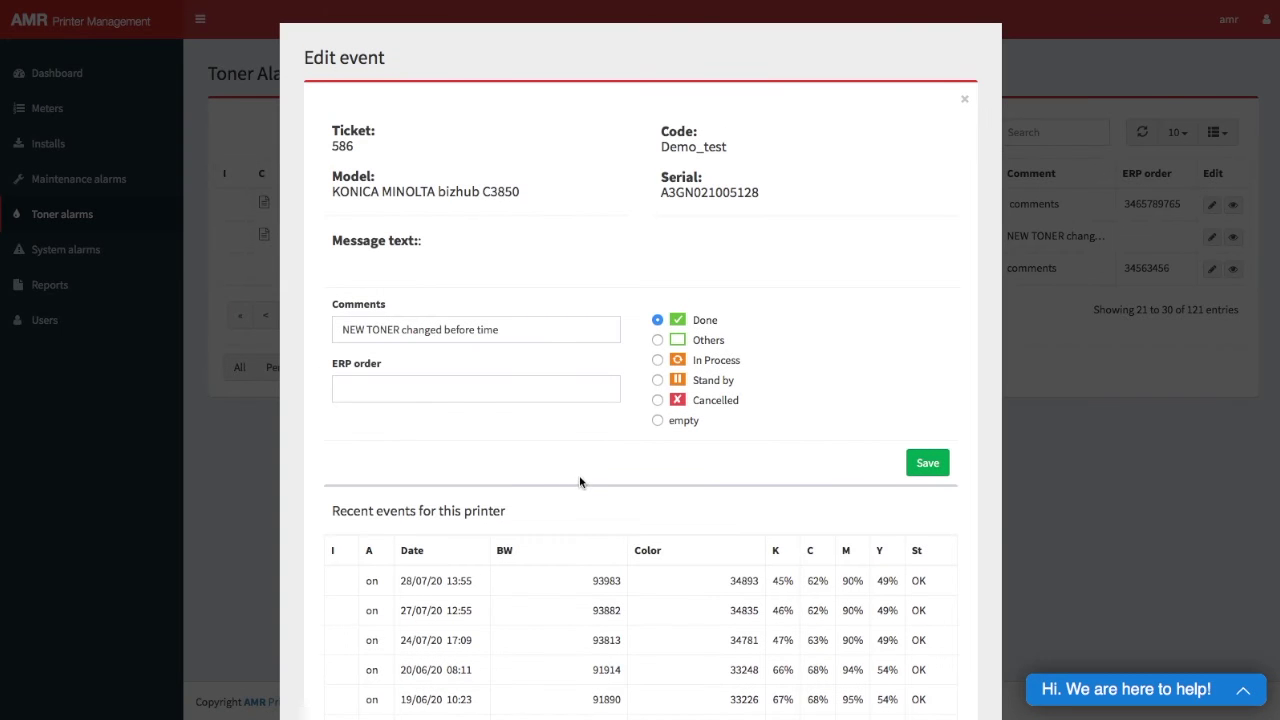
pyautogui.scroll(-4, 585, 476)
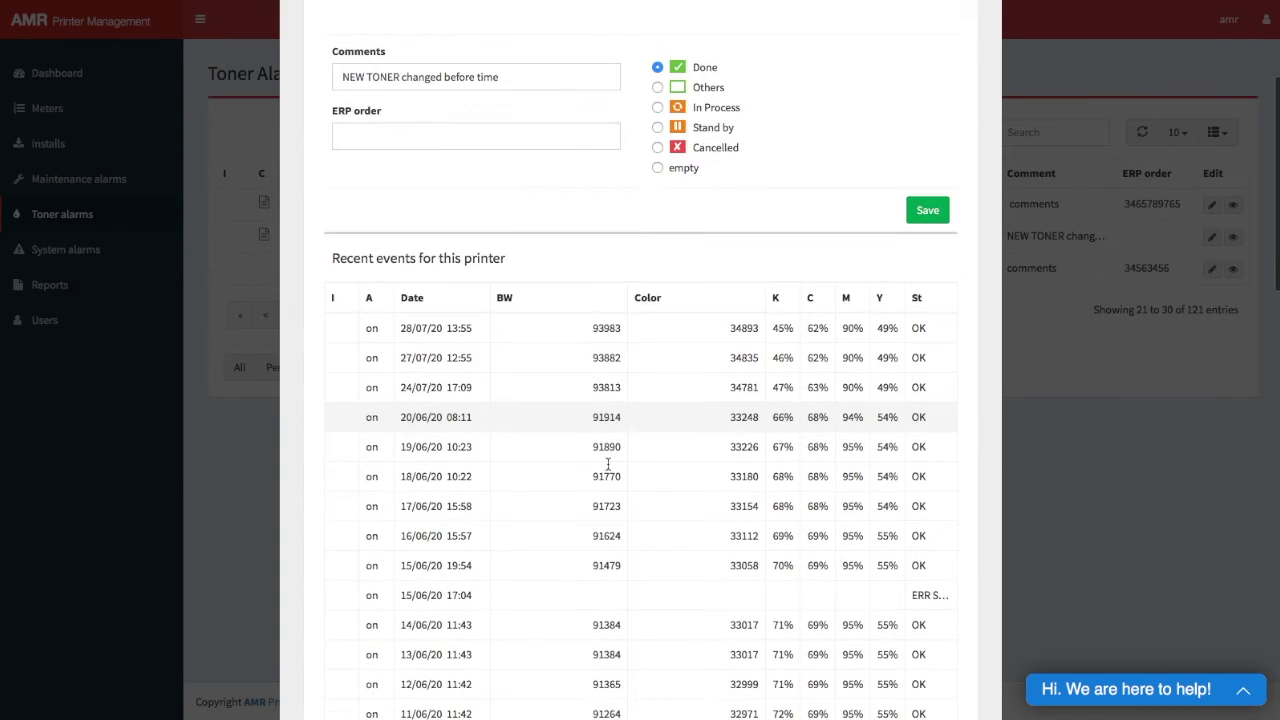
pyautogui.scroll(-4, 610, 460)
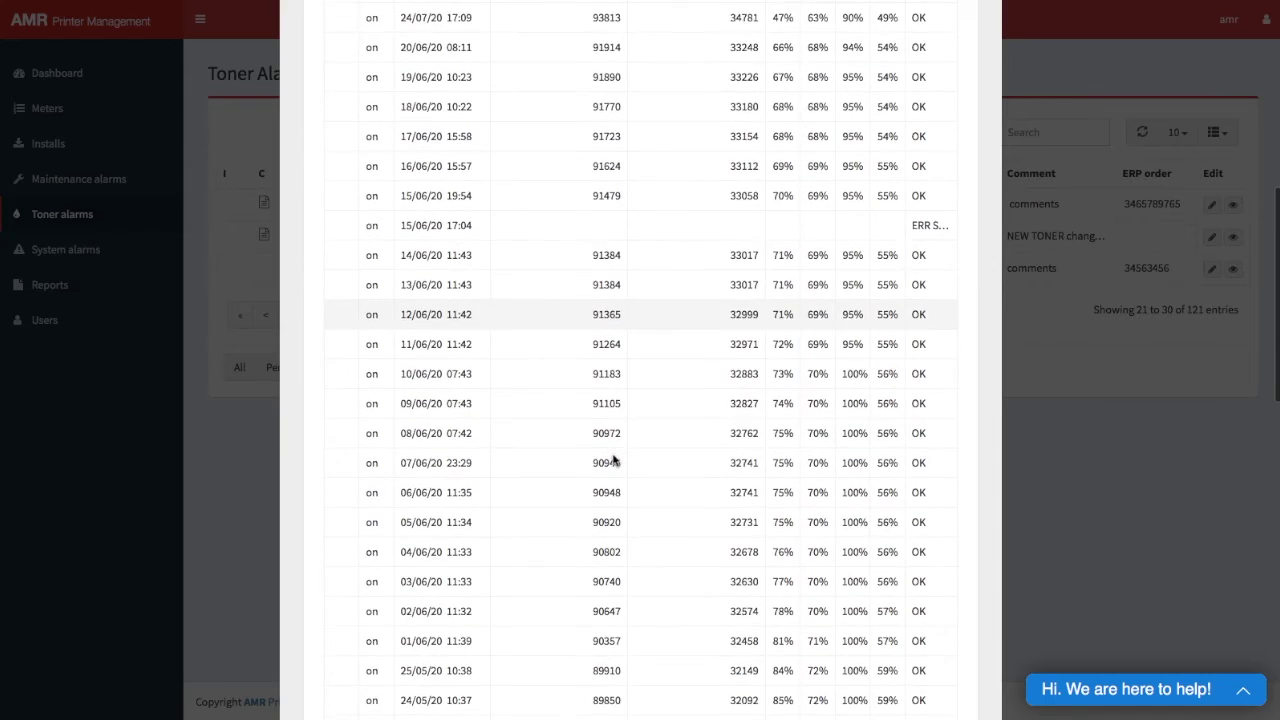
pyautogui.scroll(-6, 614, 455)
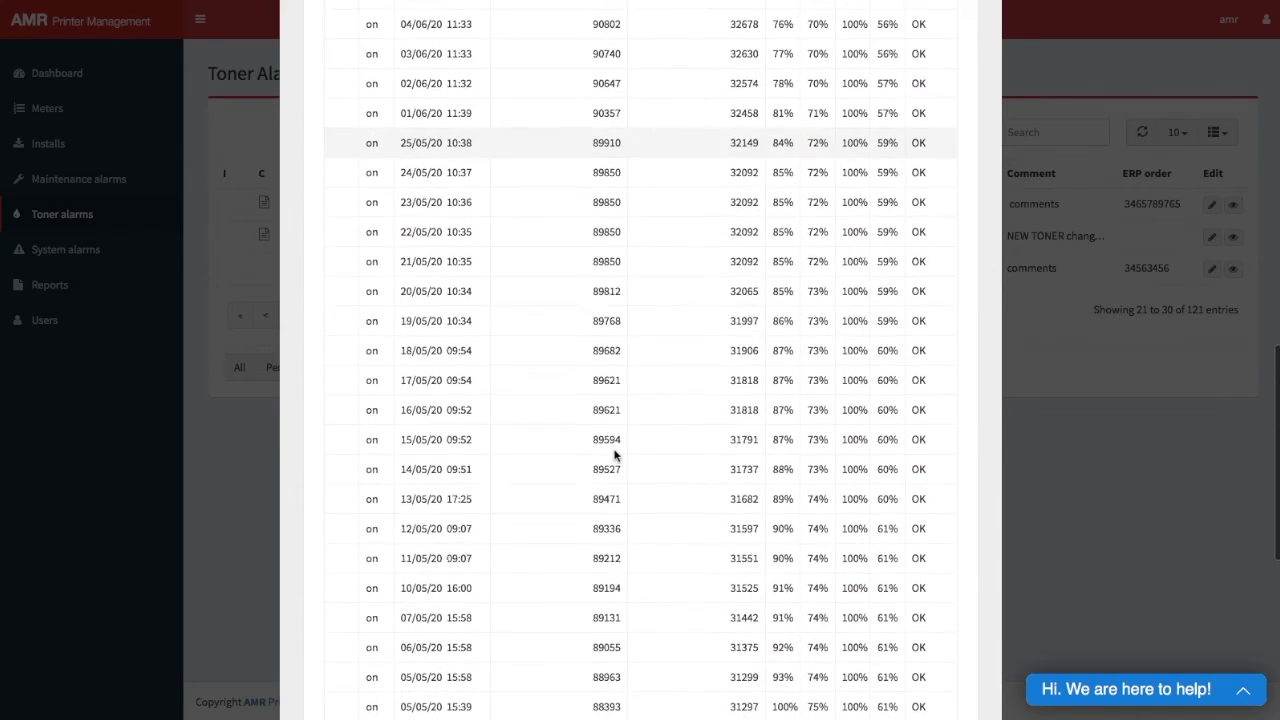
pyautogui.scroll(-2, 614, 455)
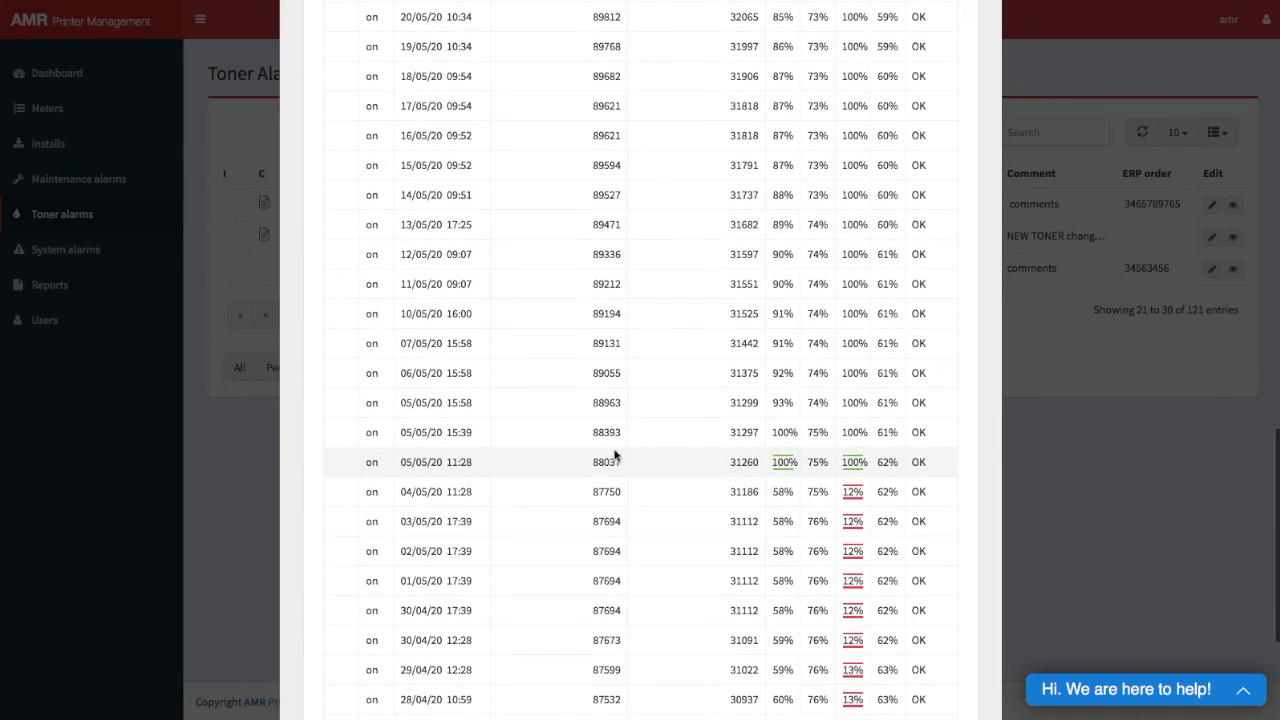
# Check the 100% black, 12% magenta and 100% magenta readings, then close the event form.
pyautogui.click(779, 491)
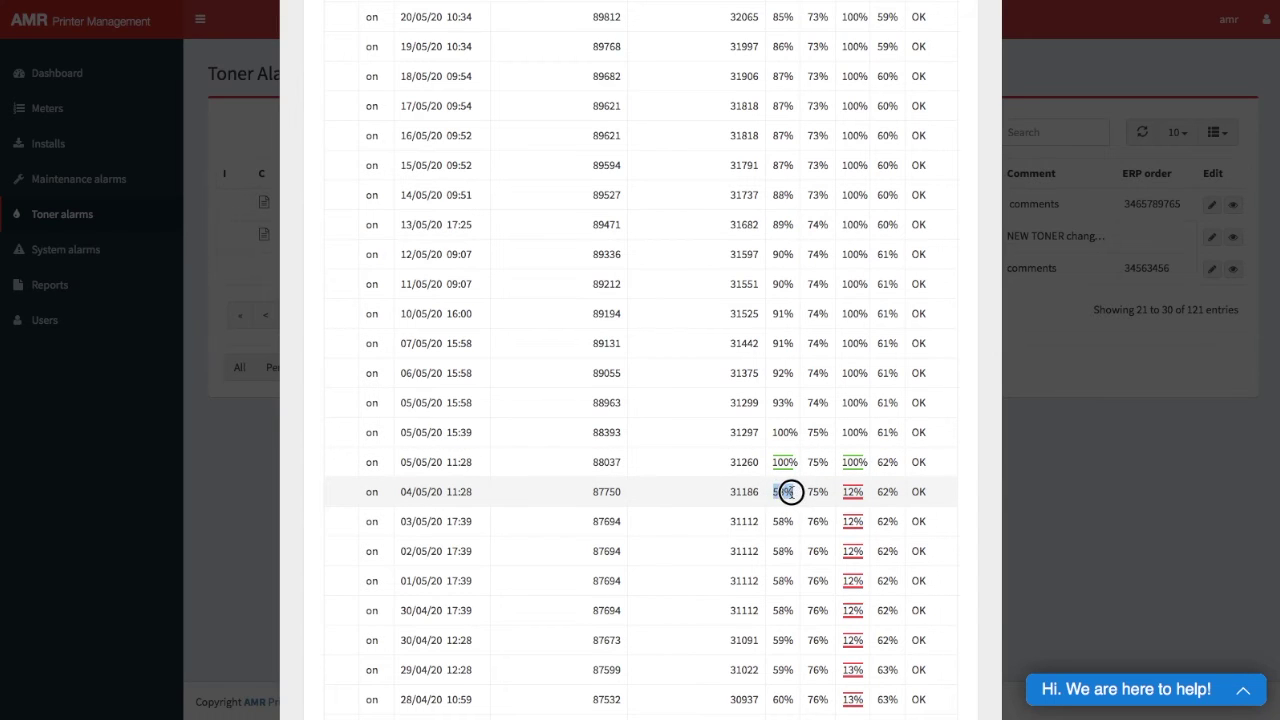
pyautogui.doubleClick(790, 461)
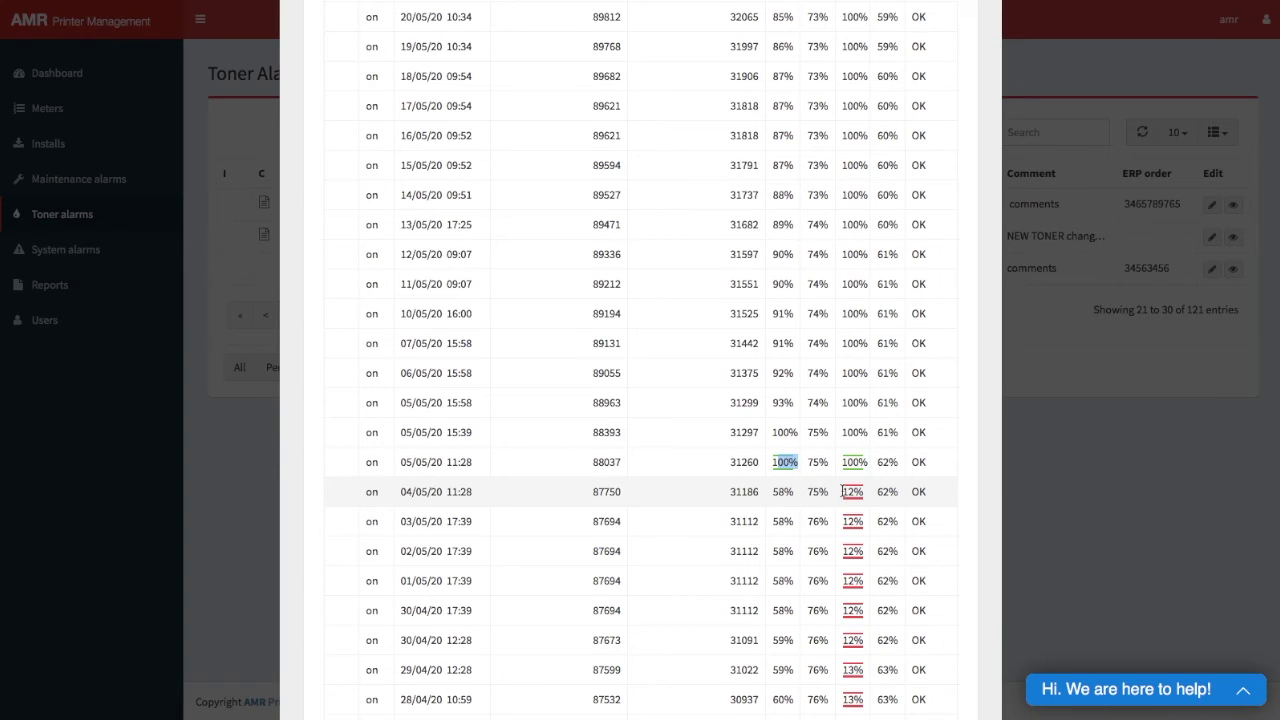
pyautogui.moveTo(843, 491); pyautogui.dragTo(869, 491)
pyautogui.moveTo(866, 491); pyautogui.dragTo(866, 462)
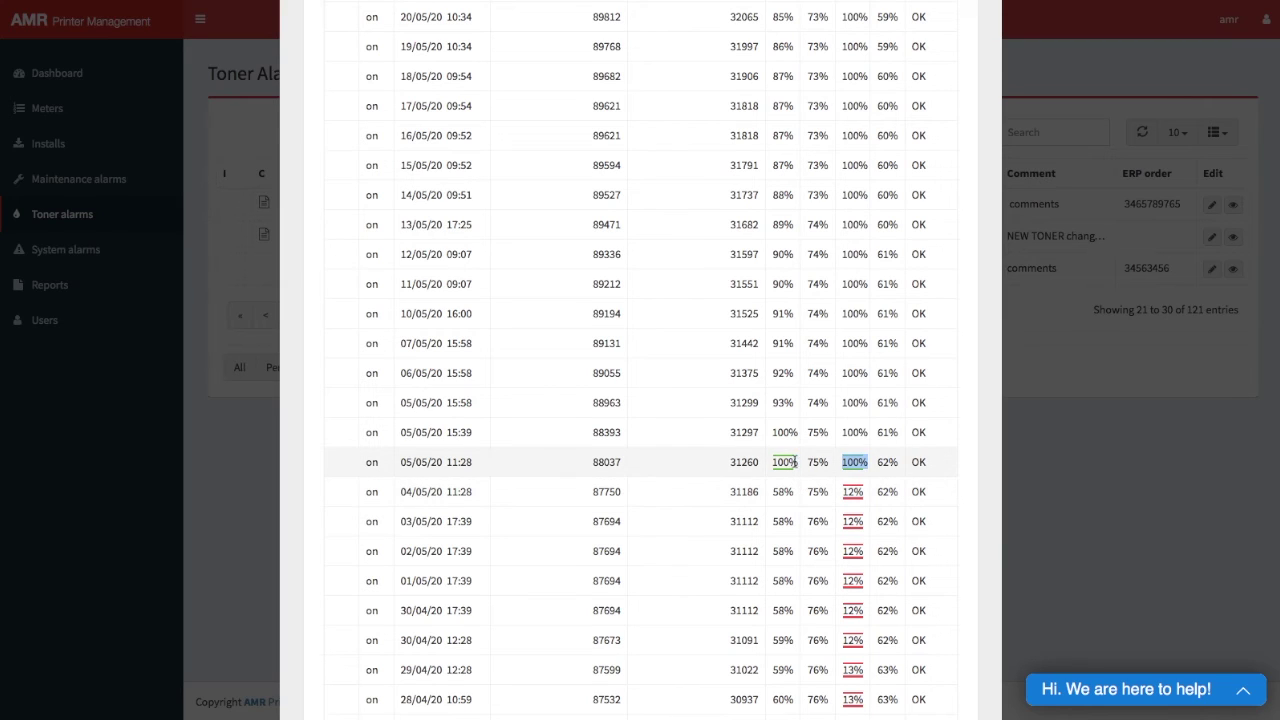
pyautogui.moveTo(798, 462); pyautogui.dragTo(768, 461)
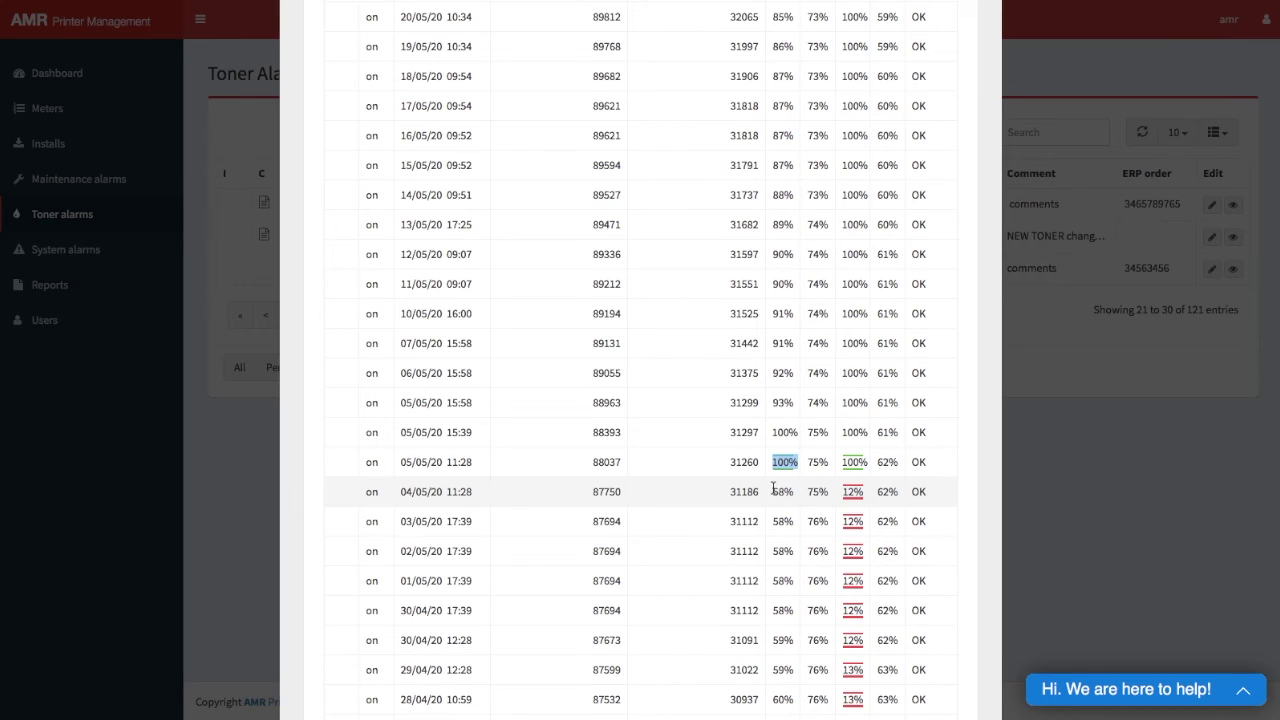
pyautogui.scroll(10, 773, 488)
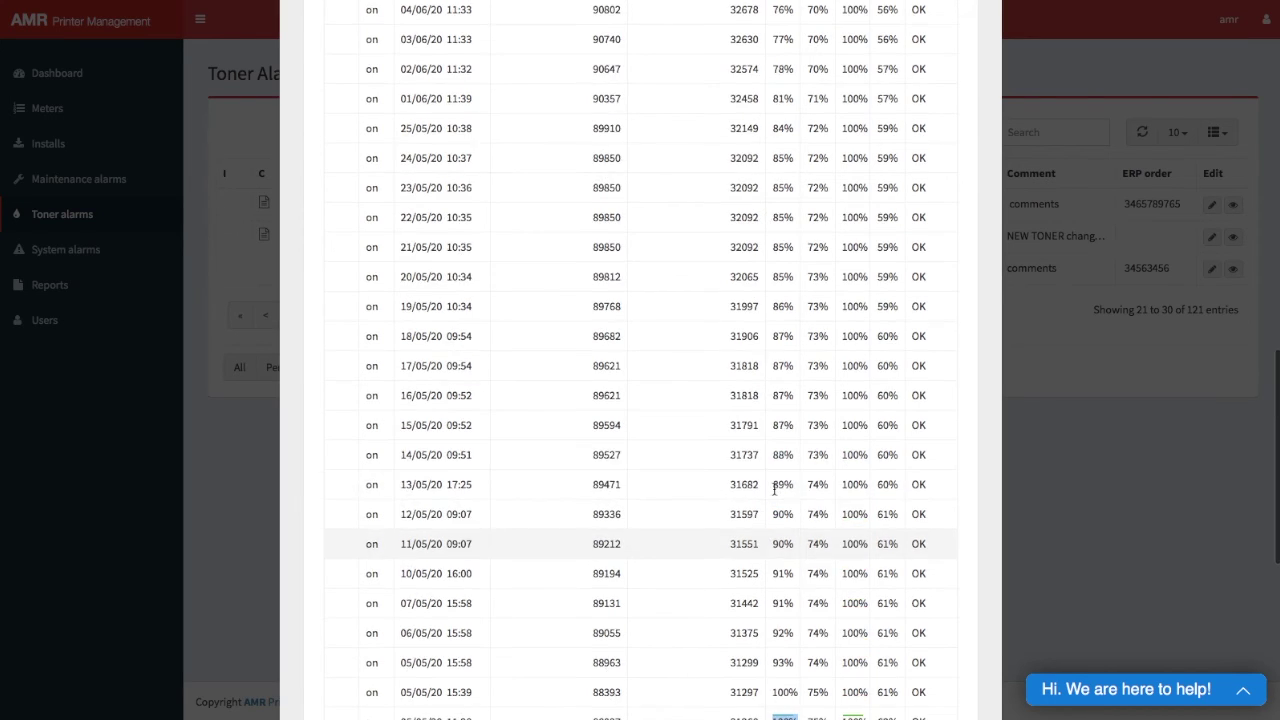
pyautogui.scroll(4, 774, 490)
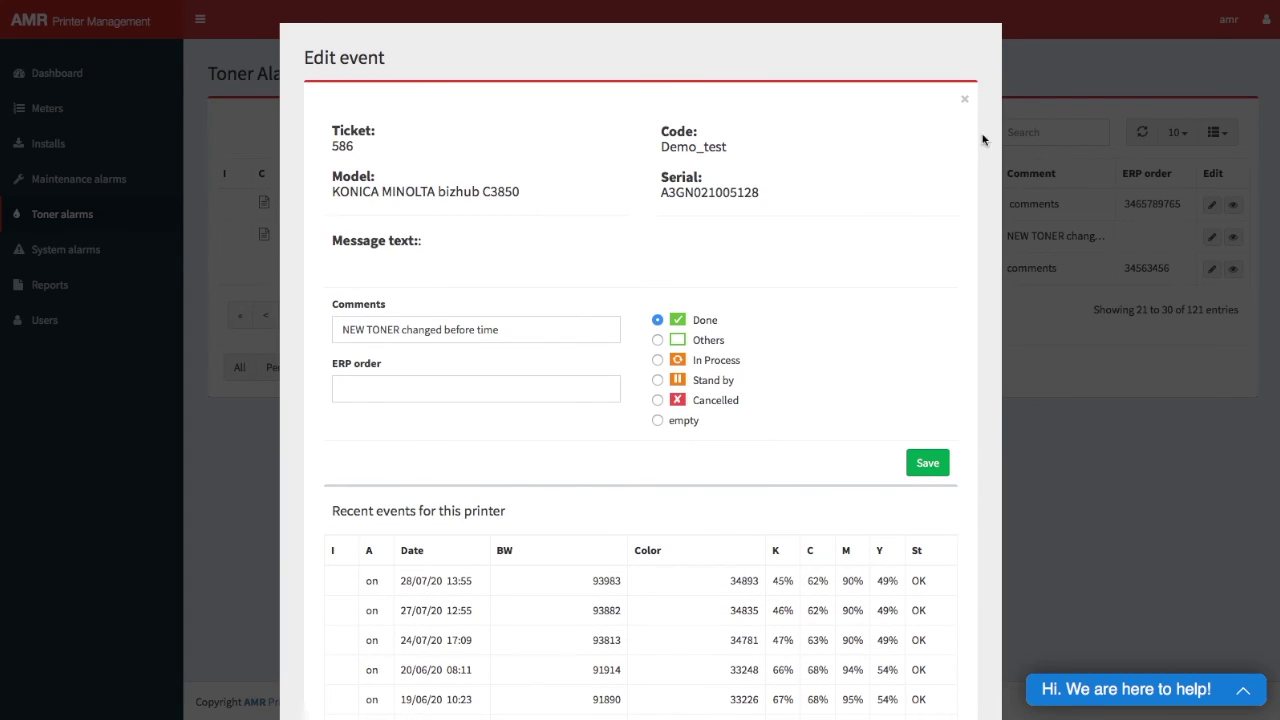
pyautogui.click(965, 104)
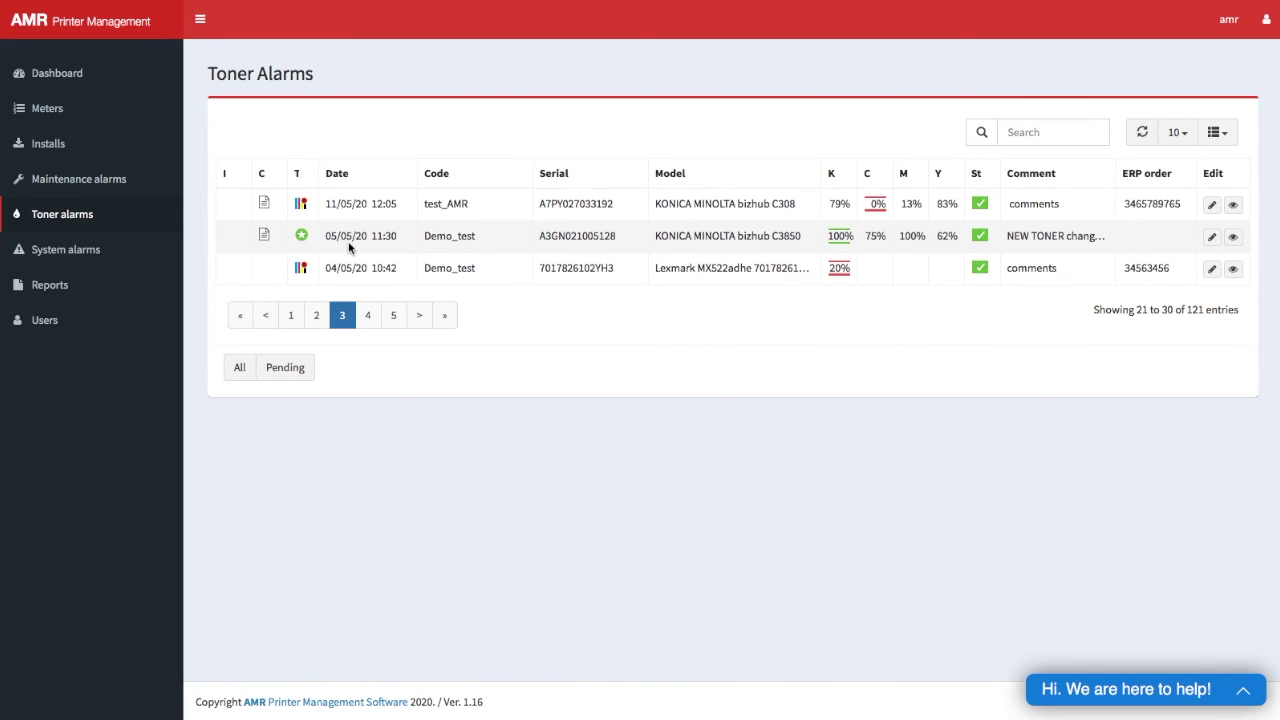
# Return the Toner Alarms list to page 1, showing entries 1–10 of 121.
pyautogui.click(291, 316)
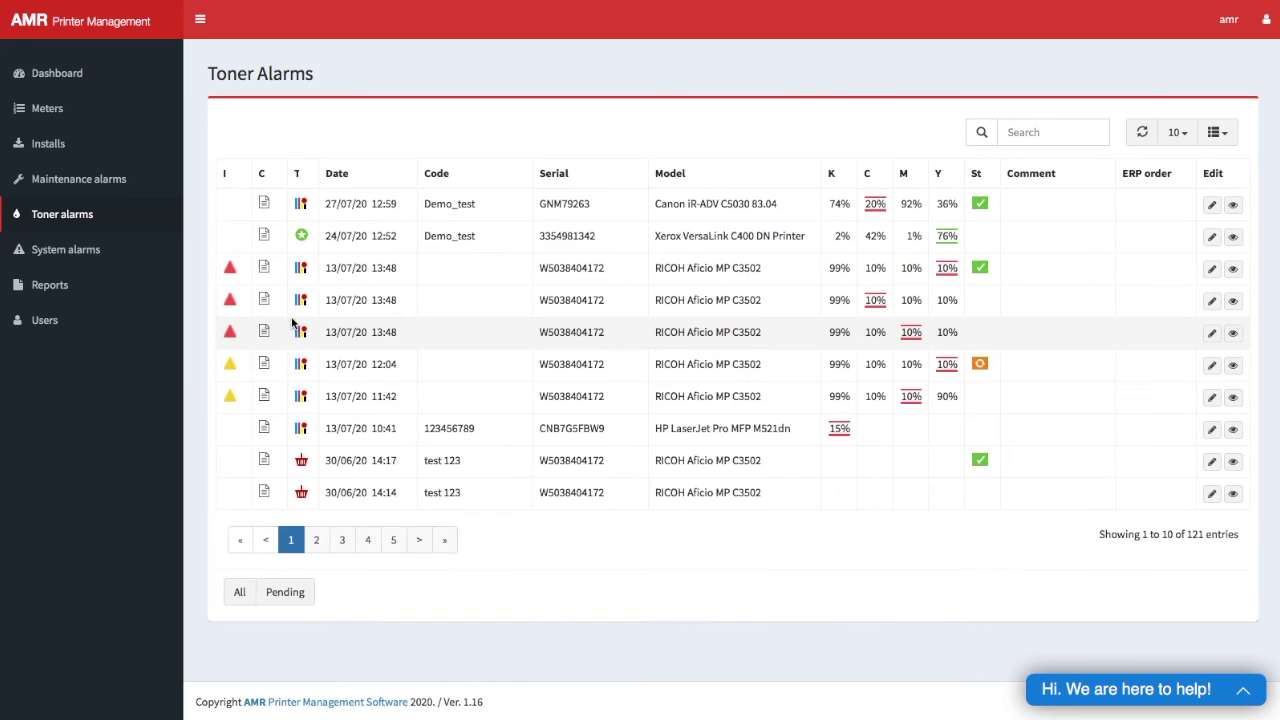
pyautogui.click(289, 234)
pyautogui.click(303, 462)
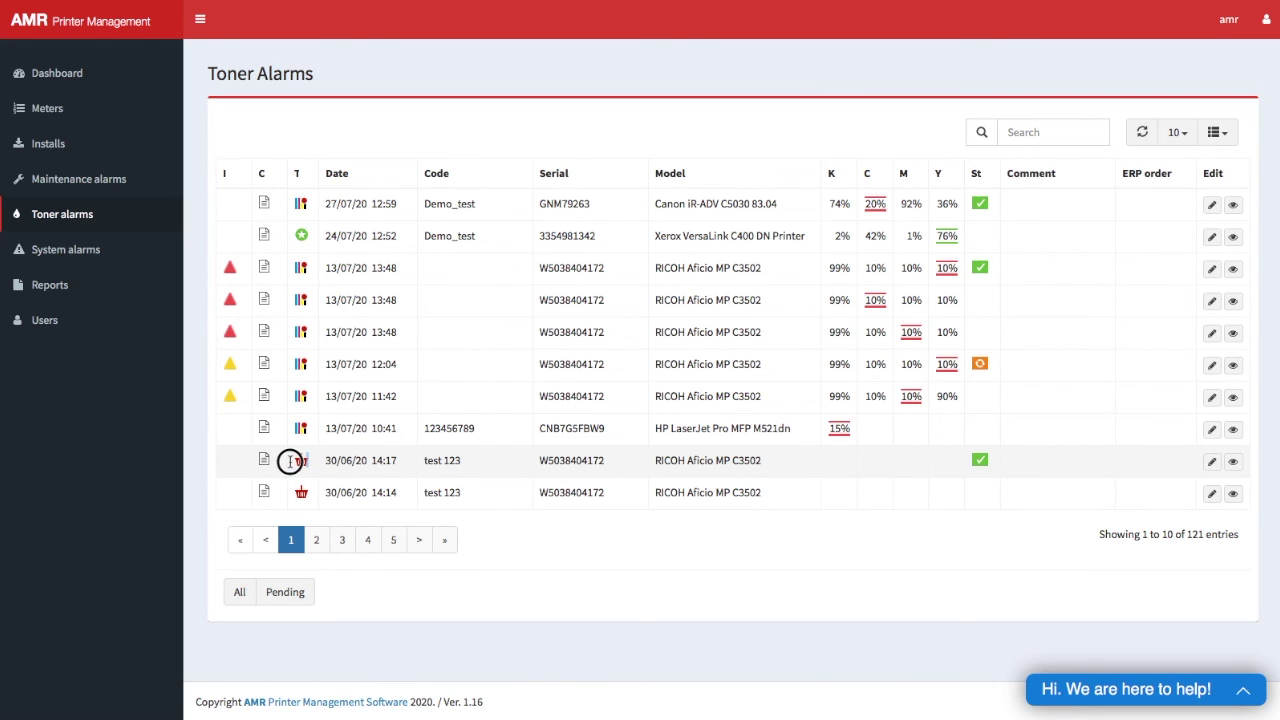